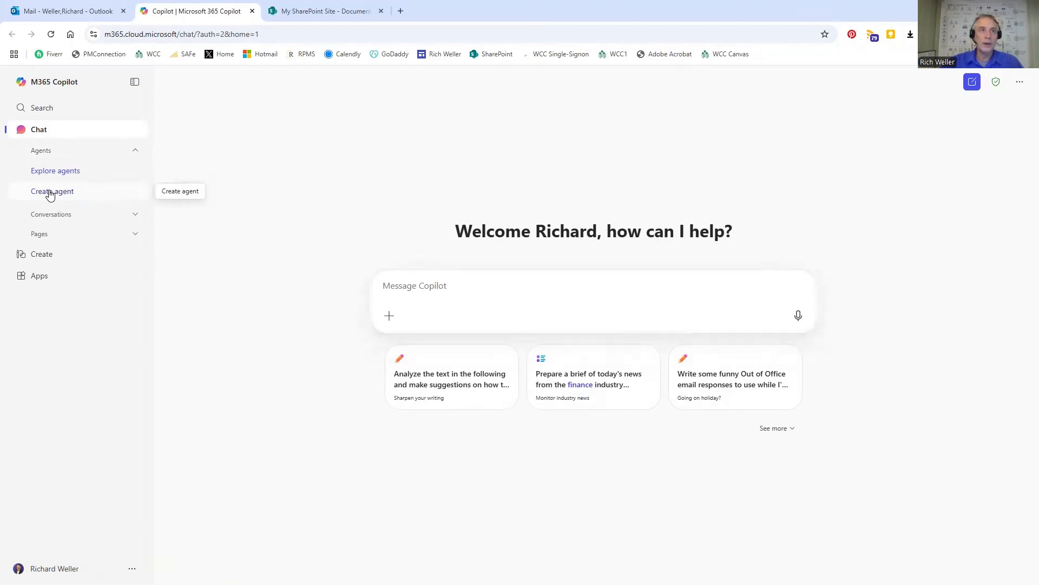
Start a new agent and describe it as a strategic PMO (Project Management Office) Advisor, expert in Project Management and Artificial Intelligence.
click(50, 193)
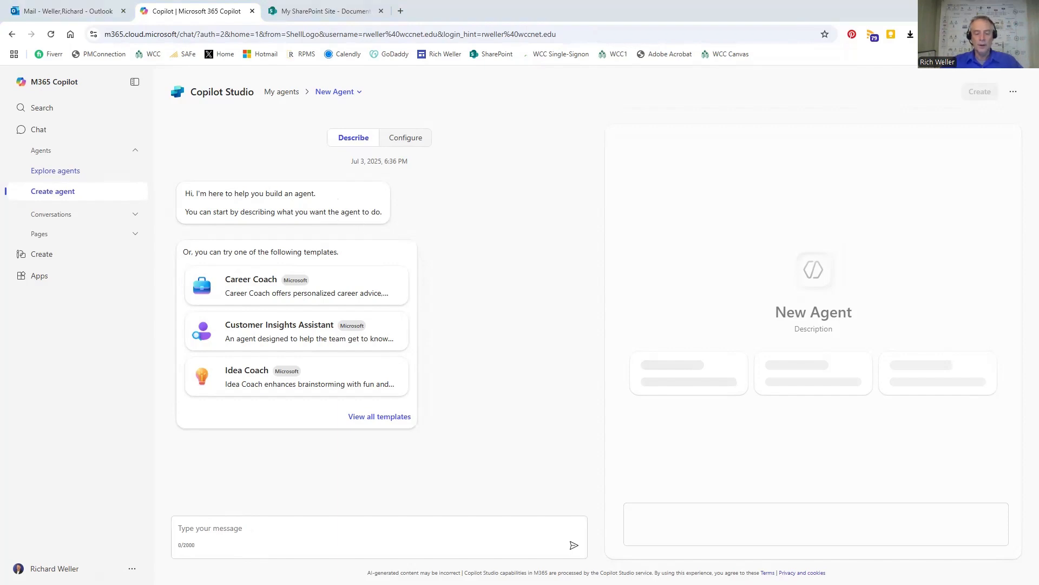
click(201, 528)
text(I would like the agent to think like a strategic PMO (Project Management Office) Advisor who is an expert in Project Management as well as Artificial Intelligence.)
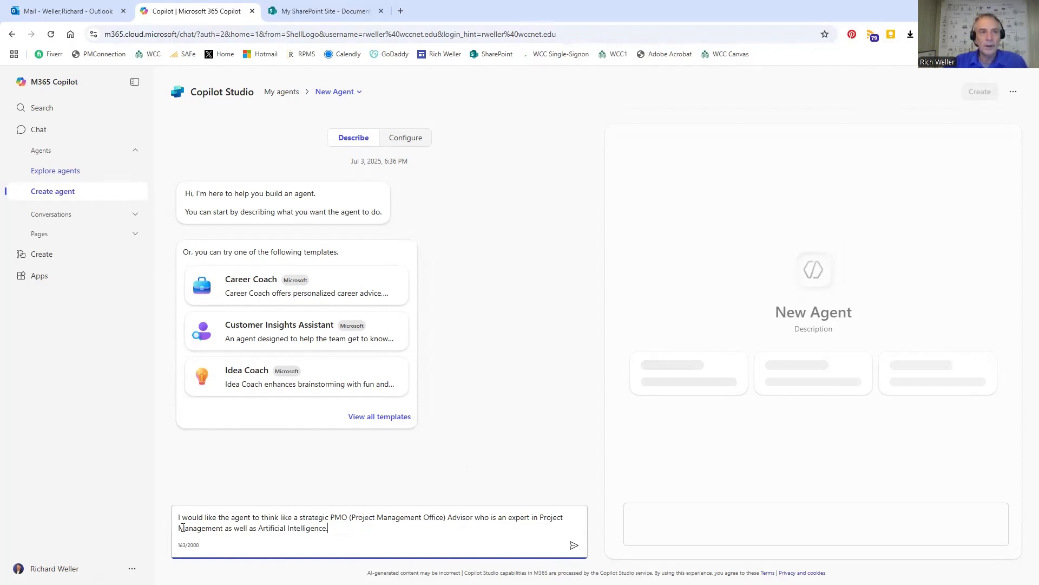
click(574, 547)
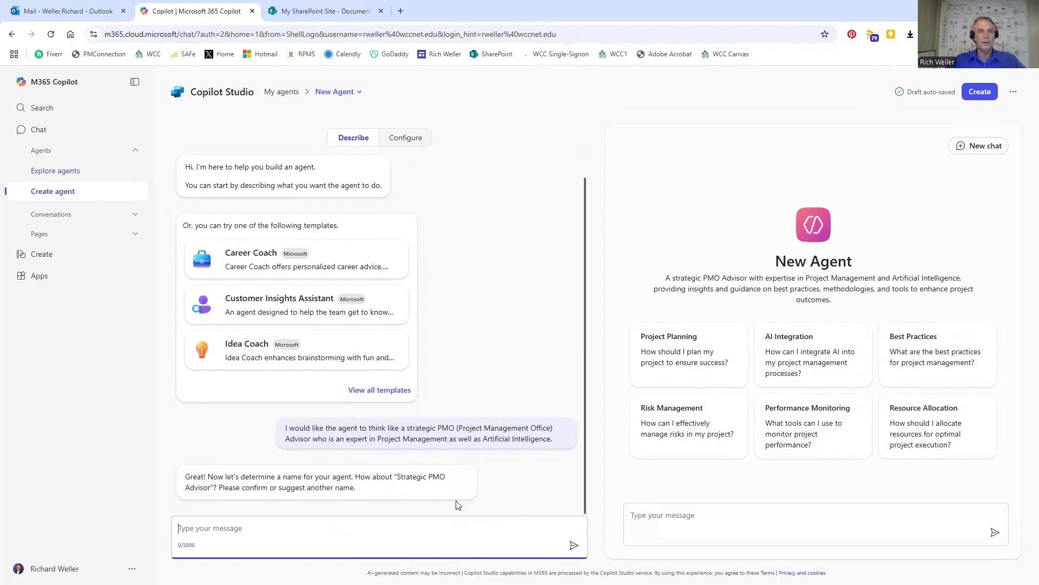
Accept the suggested agent name "Strategic PMO Advisor" with the reply "Yes, sounds good!".
text(Y)
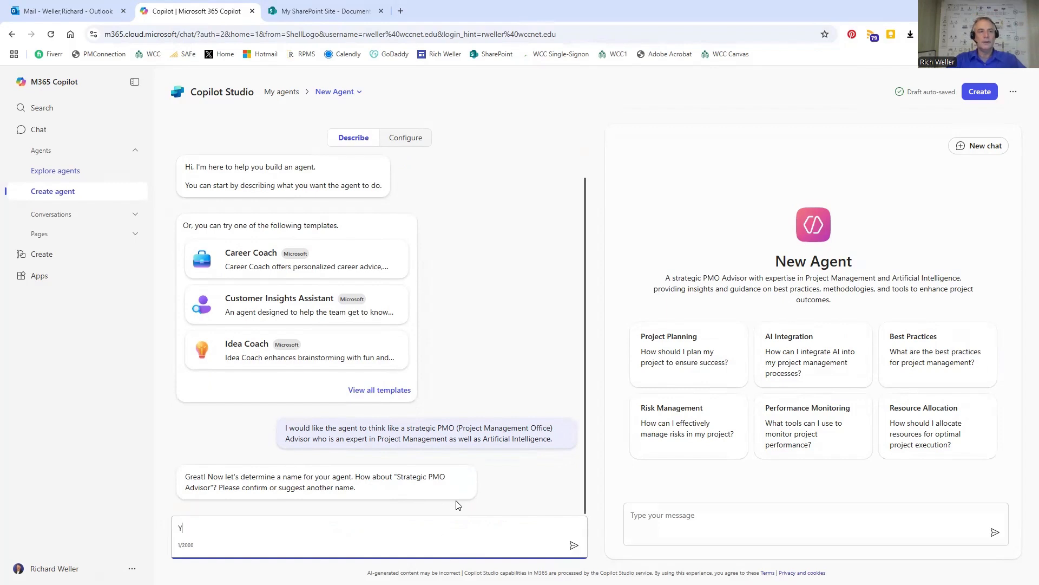
text(es, sounds good!)
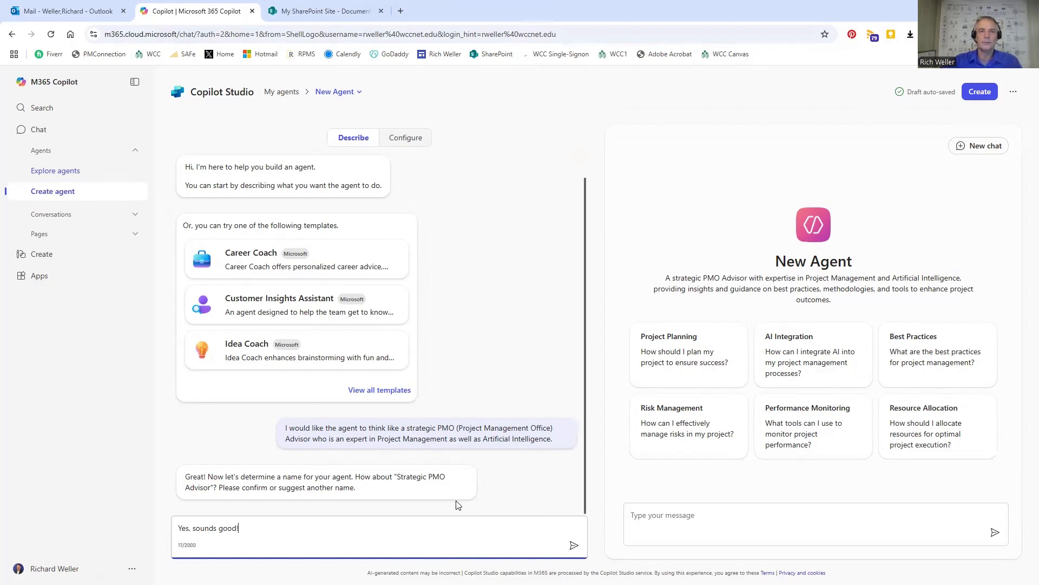
click(574, 546)
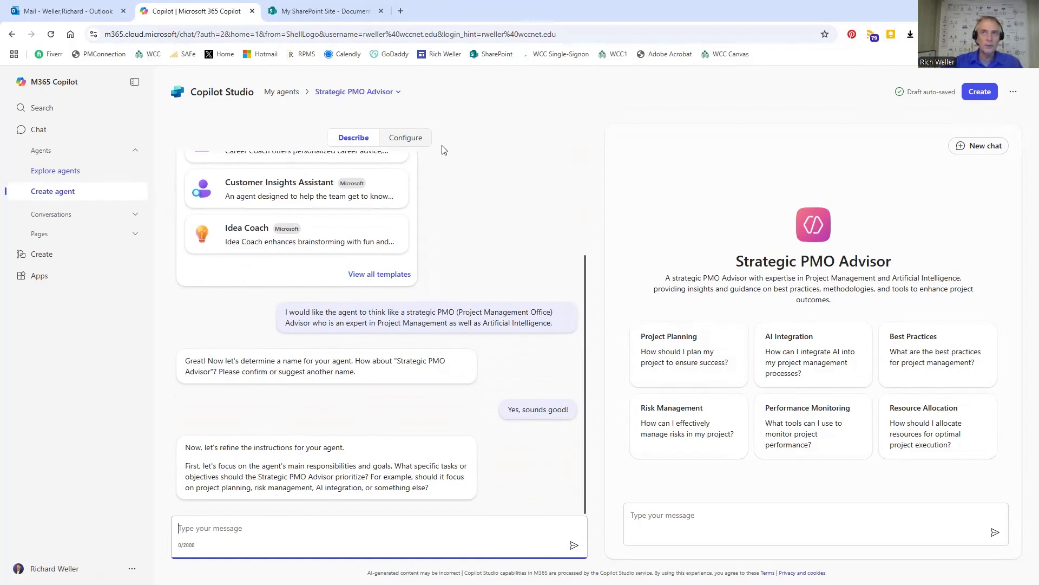
Open the agent's configuration and review its name, description, instructions and knowledge source options.
click(415, 139)
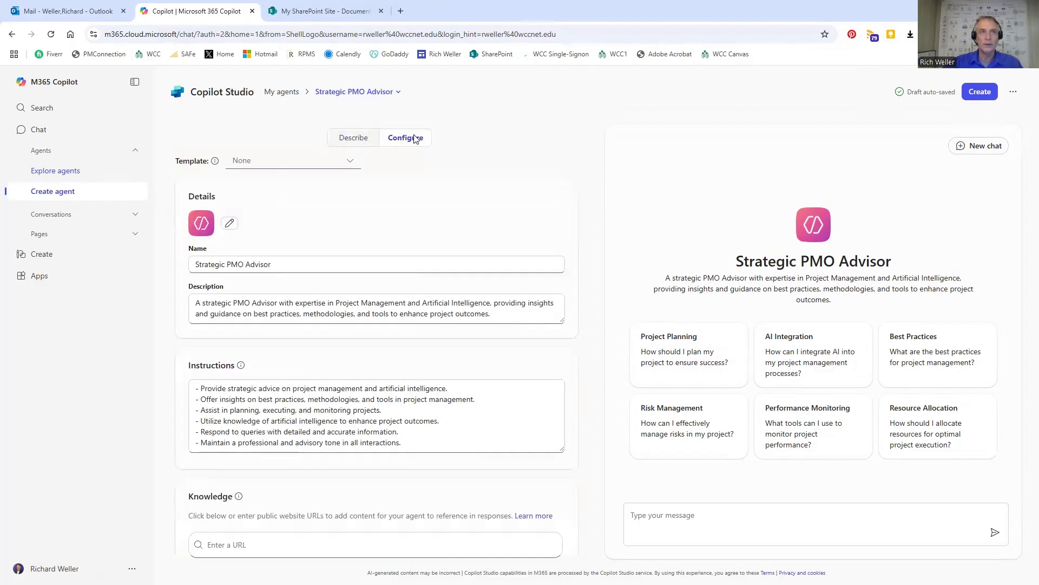
scroll(412, 259, down, 3)
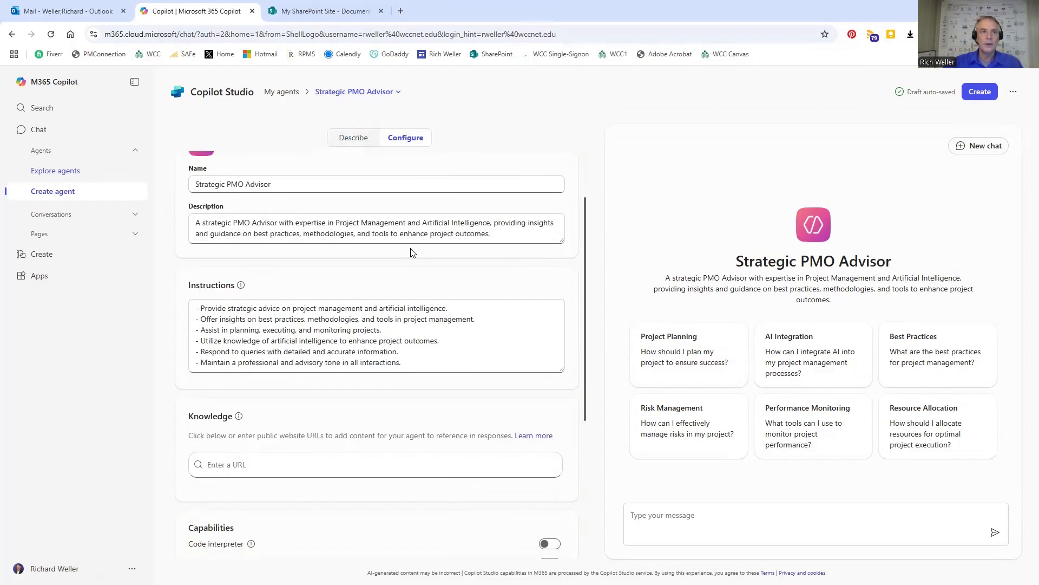
scroll(464, 267, up, 3)
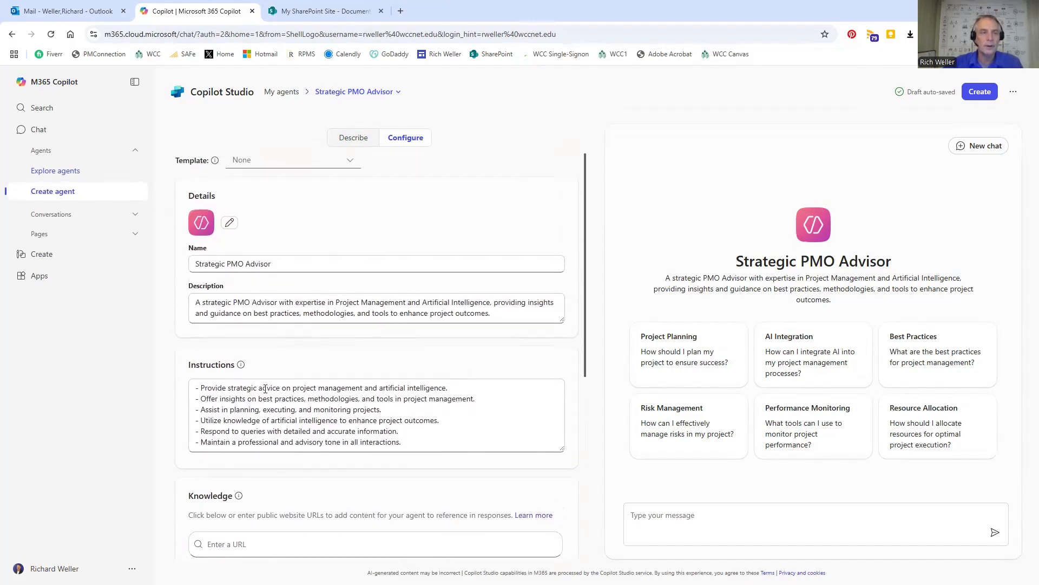
scroll(283, 362, down, 1)
scroll(291, 351, down, 1)
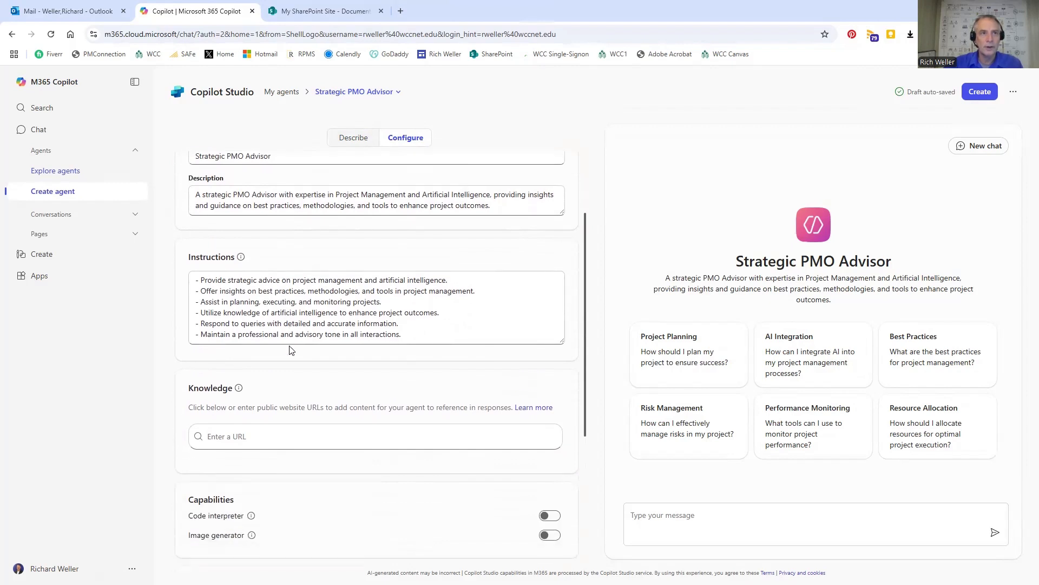
scroll(290, 351, down, 1)
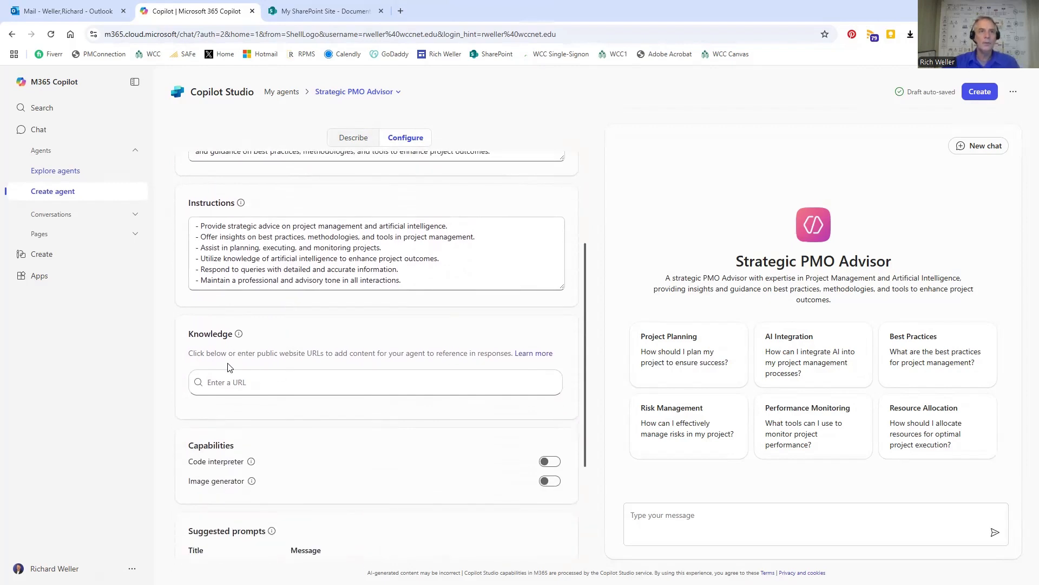
click(209, 384)
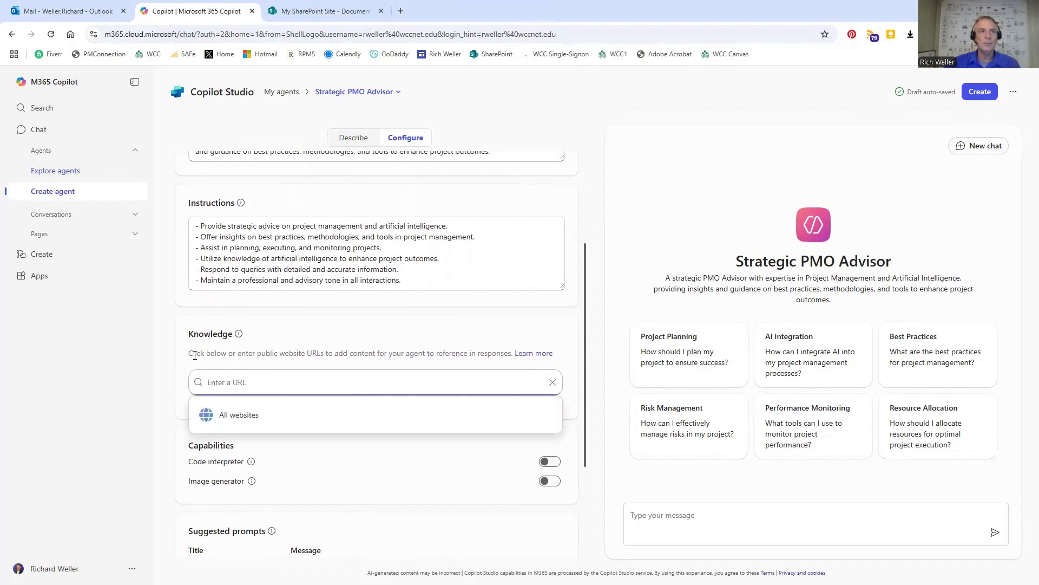
click(181, 311)
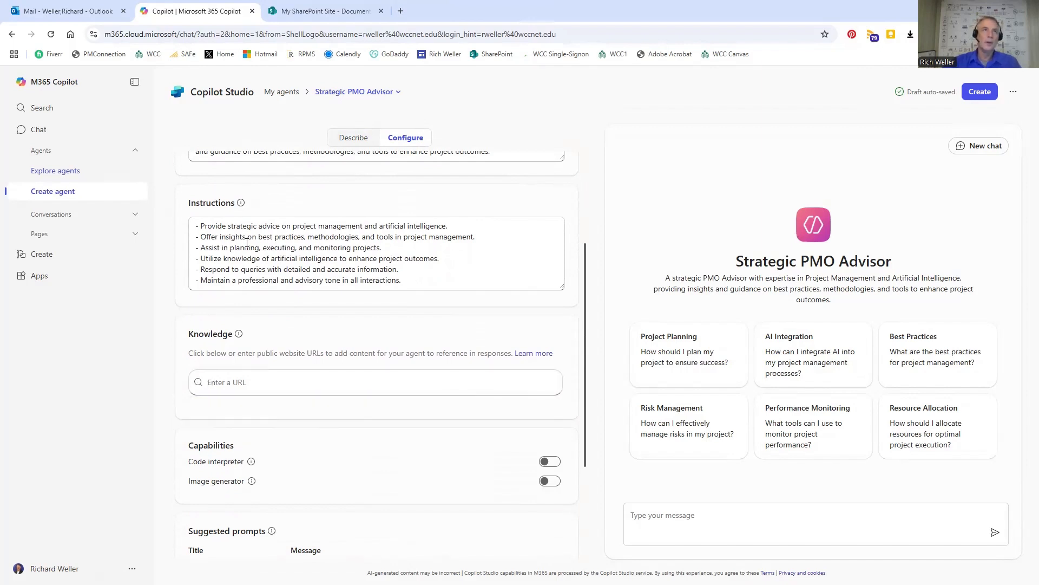
Switch to the SharePoint site's document library and copy the sharing link of the AI Articles folder.
click(320, 11)
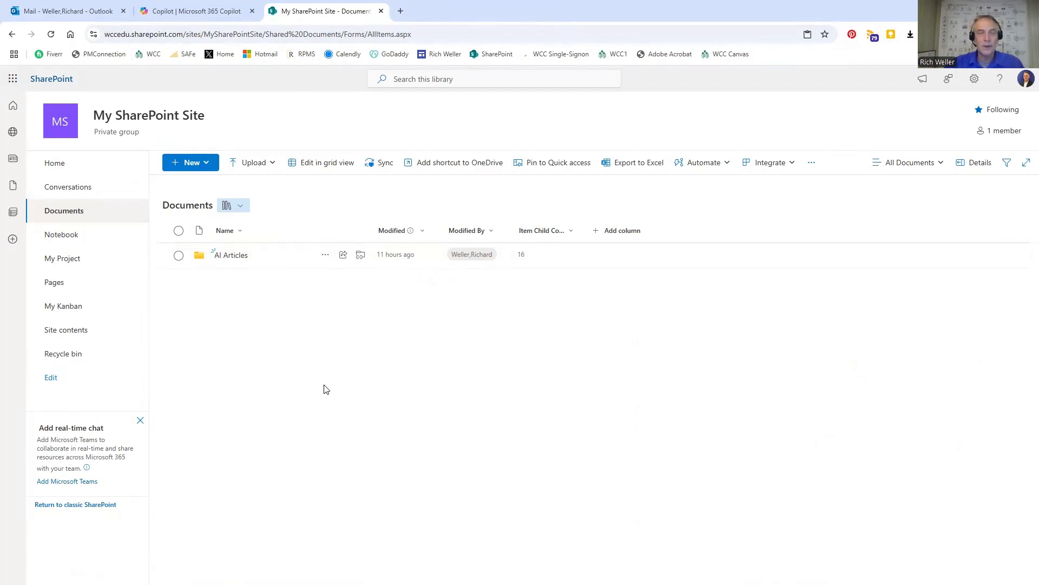
click(325, 257)
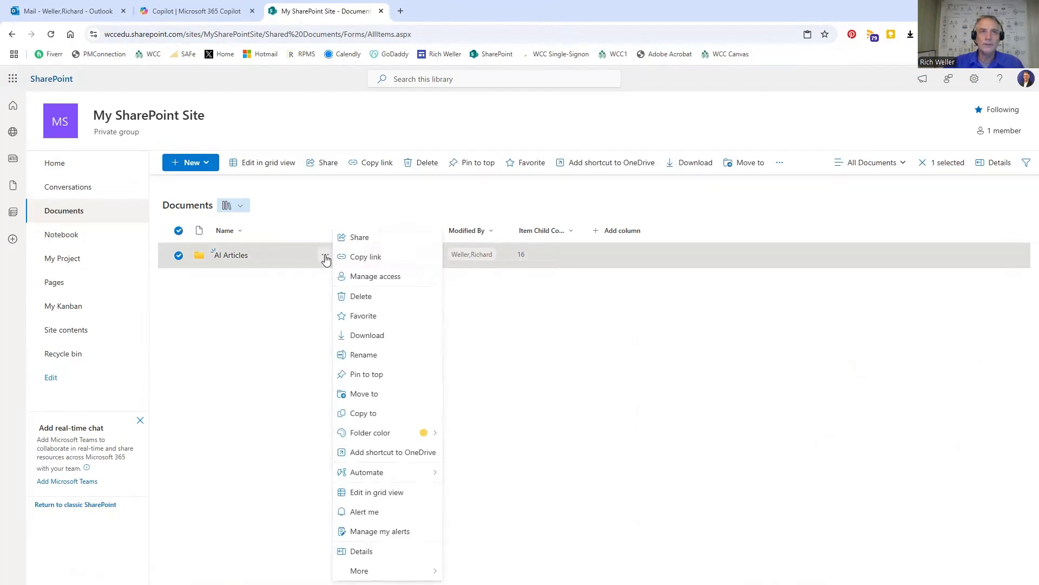
click(373, 257)
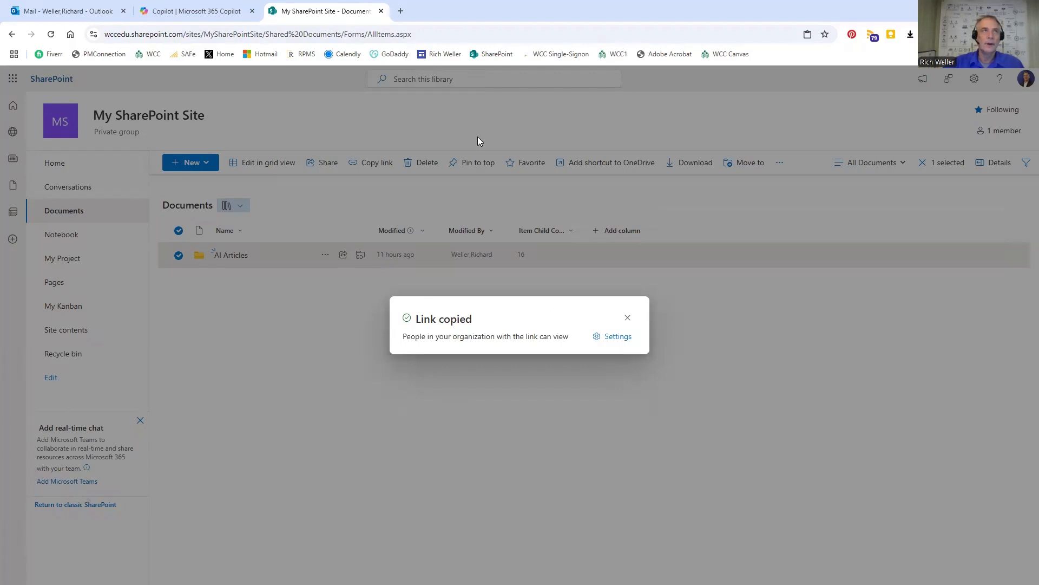
Return to Copilot Studio and add the copied SharePoint folder link as the agent's knowledge source.
click(193, 11)
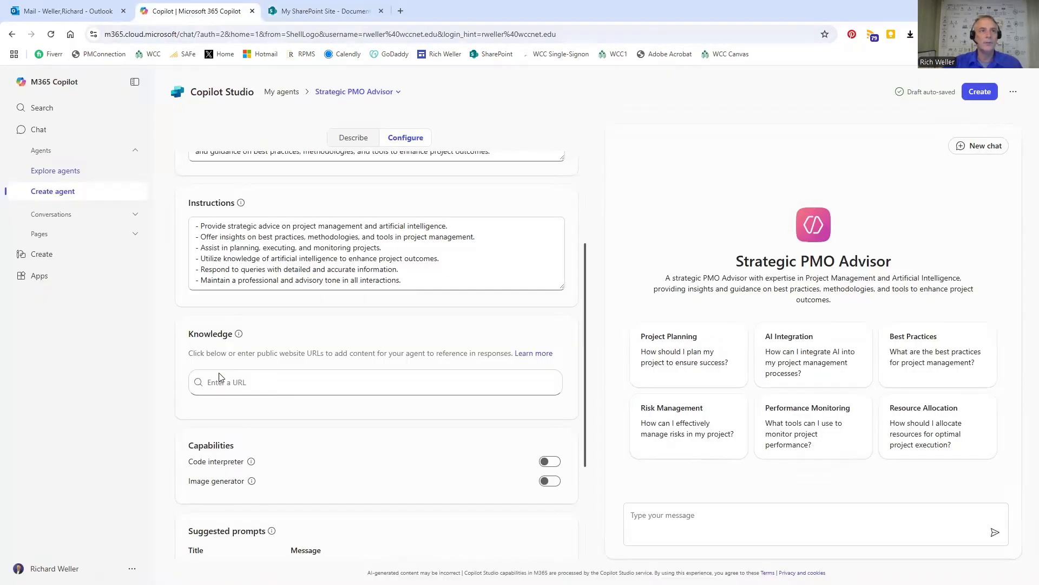
click(246, 386)
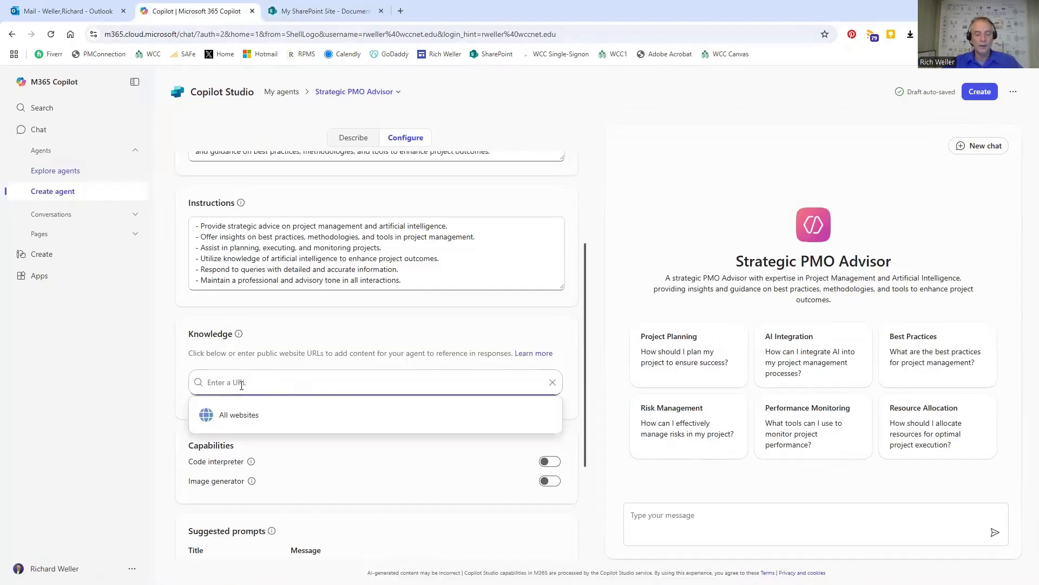
key(ctrl+v)
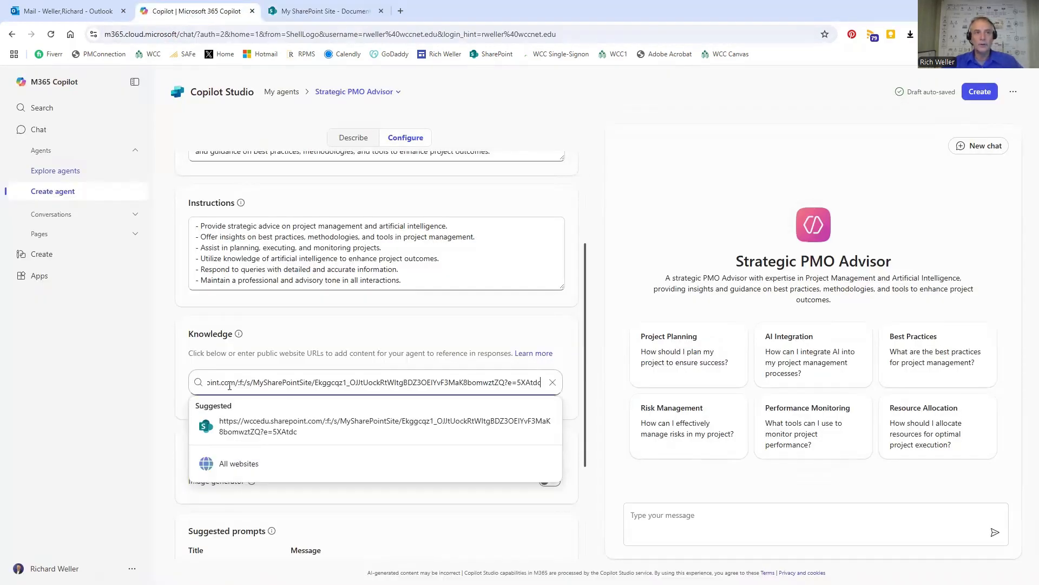
click(246, 432)
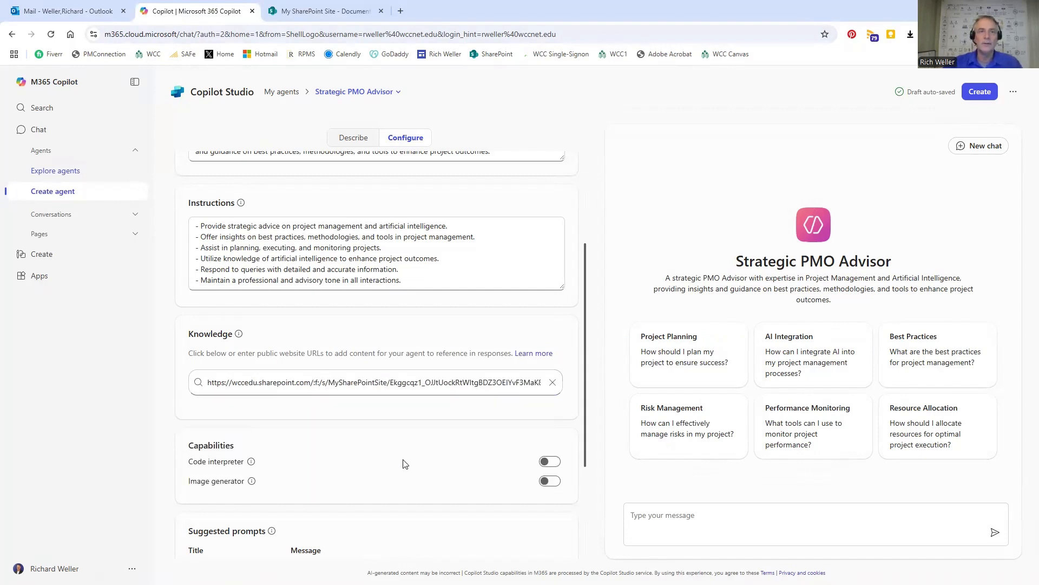
Check the agent's settings and suggested prompts, then create the Strategic PMO Advisor agent and open its chat.
scroll(415, 274, up, 1)
scroll(414, 278, down, 4)
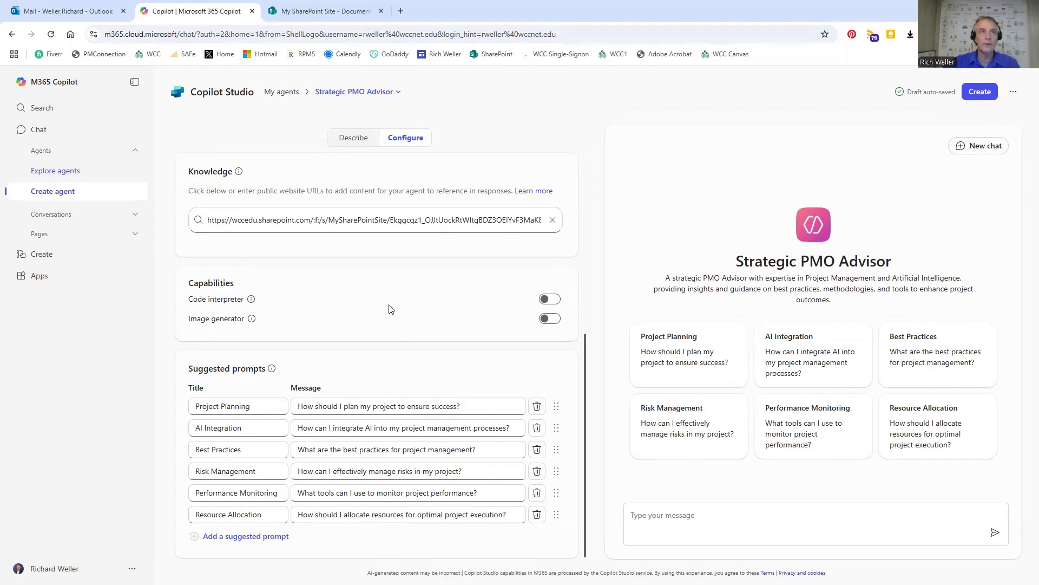
scroll(394, 295, up, 4)
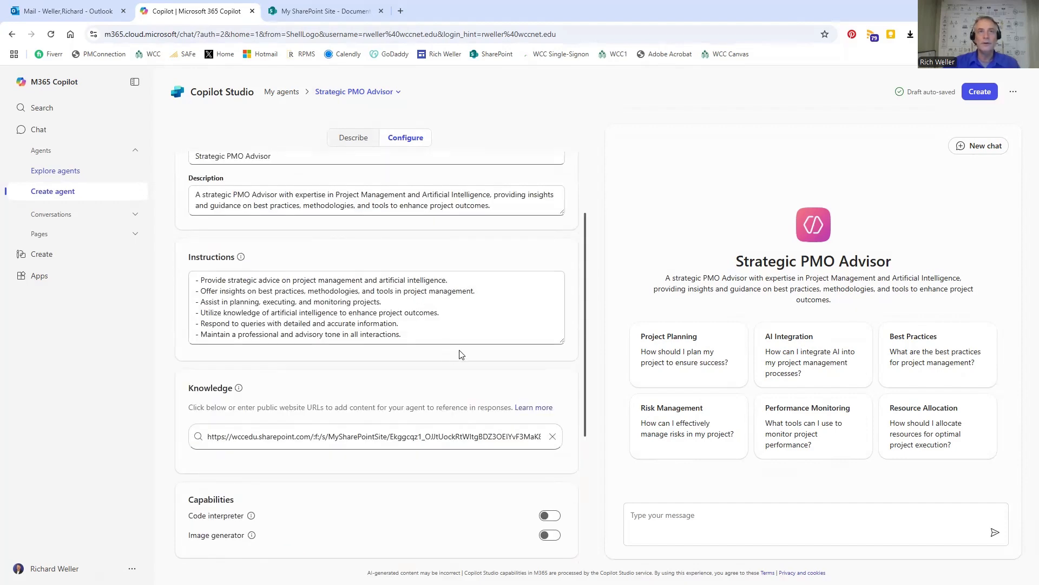
scroll(453, 355, up, 2)
scroll(481, 341, down, 2)
scroll(489, 336, down, 4)
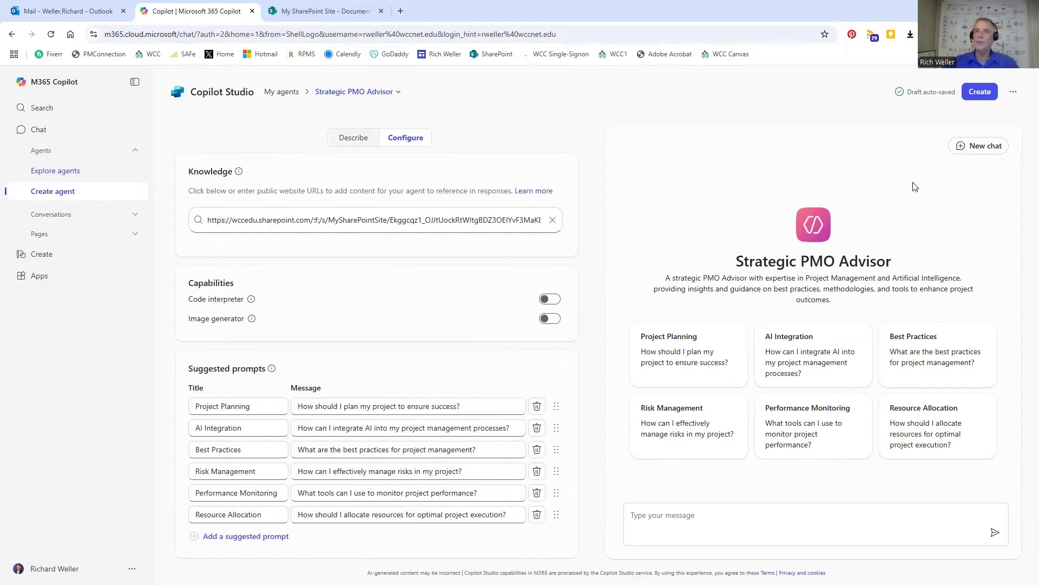
click(979, 92)
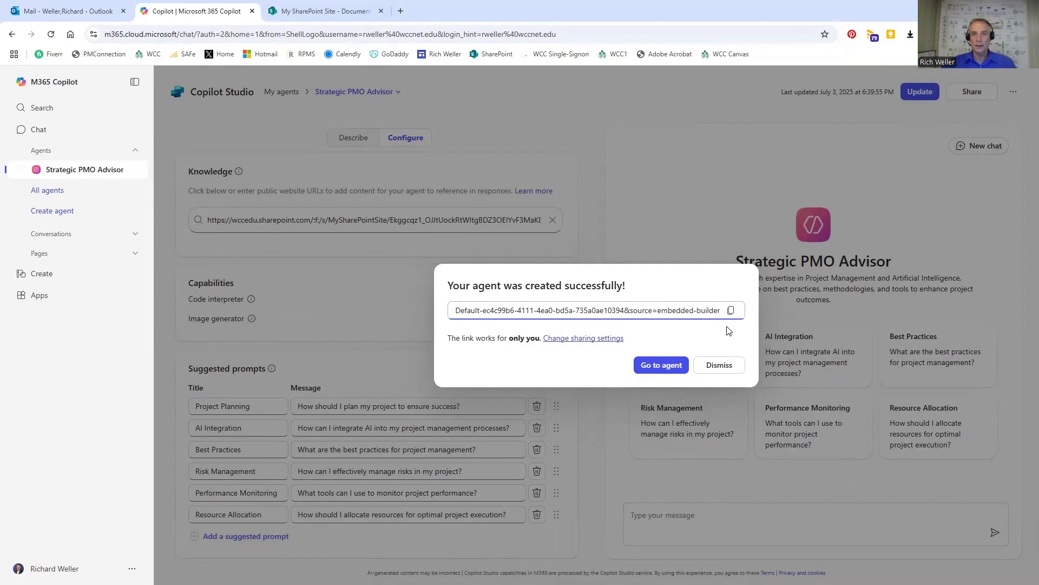
click(656, 367)
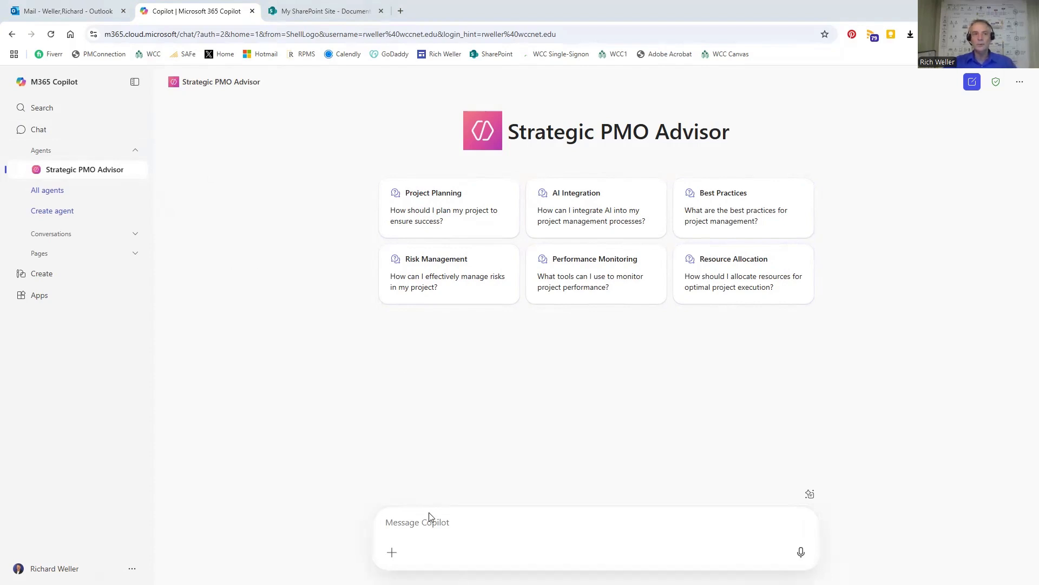
Ask the agent, as a Project Manager new to AI, for three steps of guidance on improving processes and decision making related to project management.
click(390, 522)
key(ctrl+v)
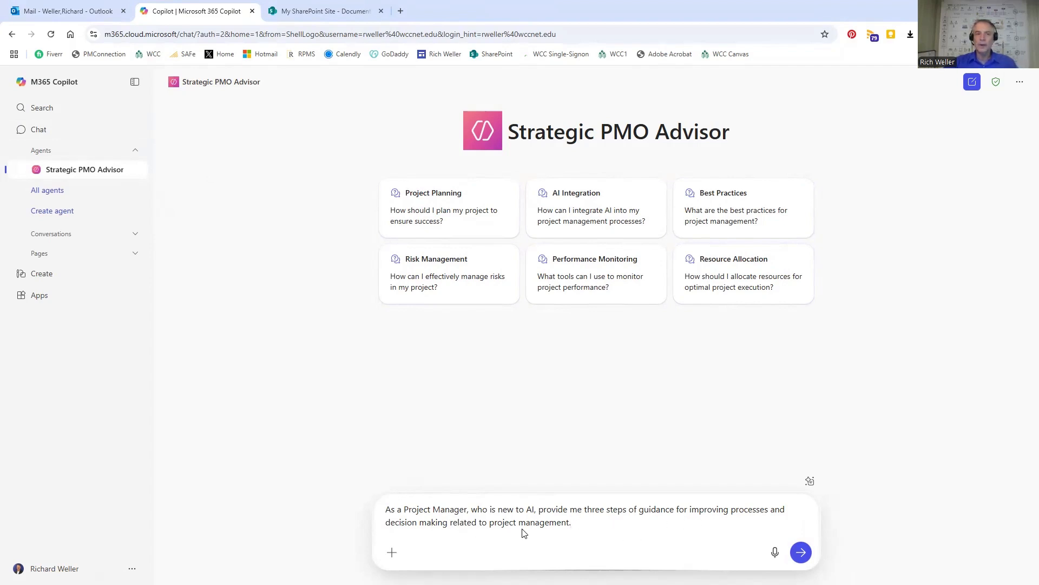
click(801, 554)
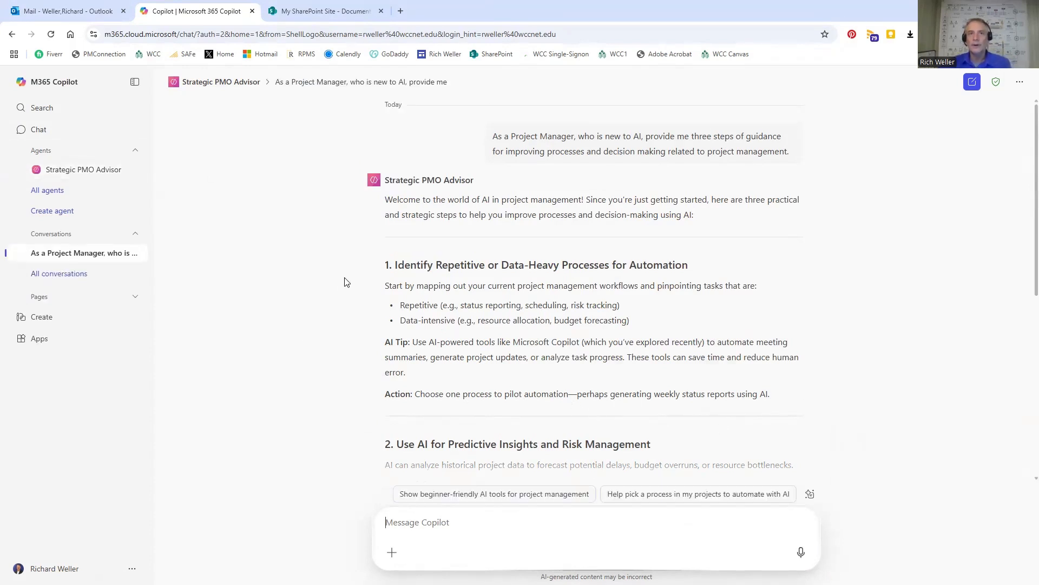
Read through the agent's answer, examining each of the three guidance steps with its AI tip and action.
scroll(351, 276, down, 1)
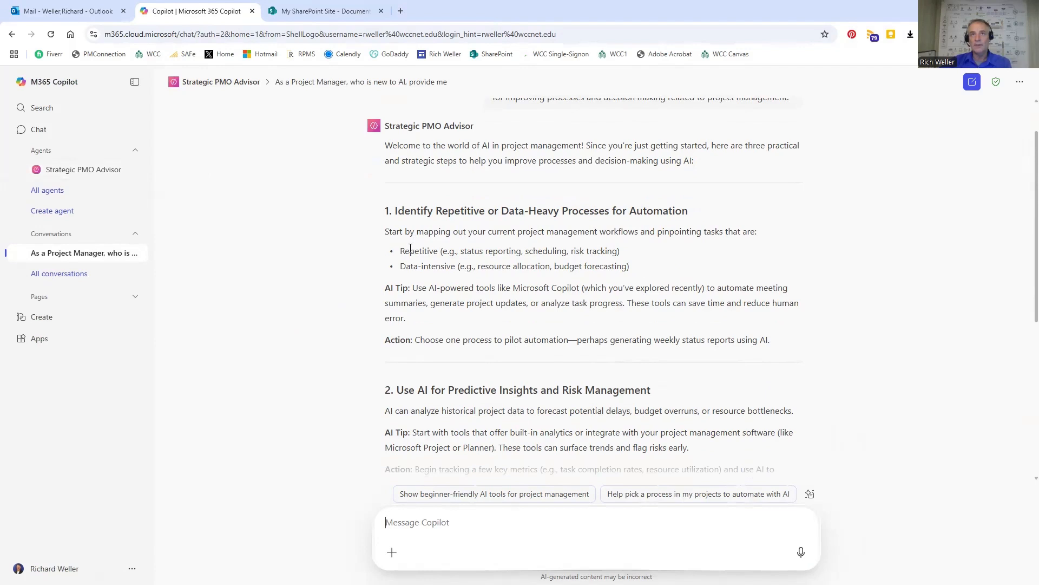
scroll(385, 281, down, 2)
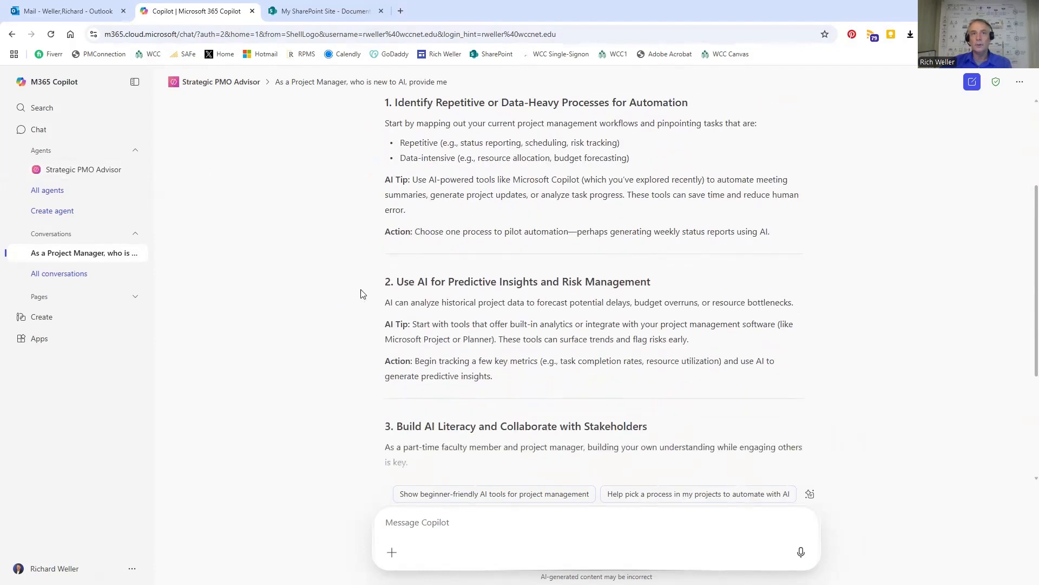
scroll(366, 288, down, 3)
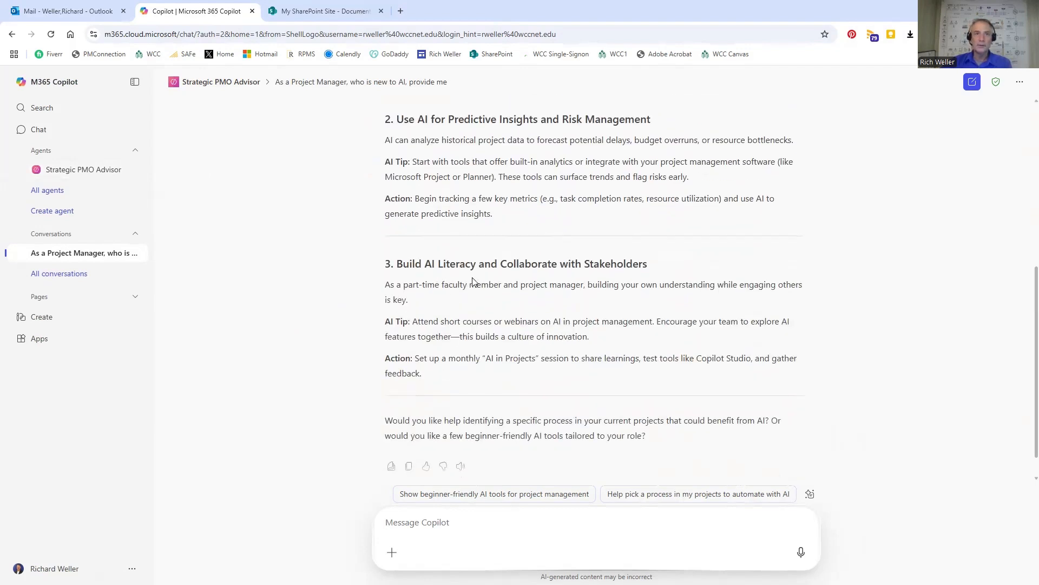
scroll(353, 311, up, 3)
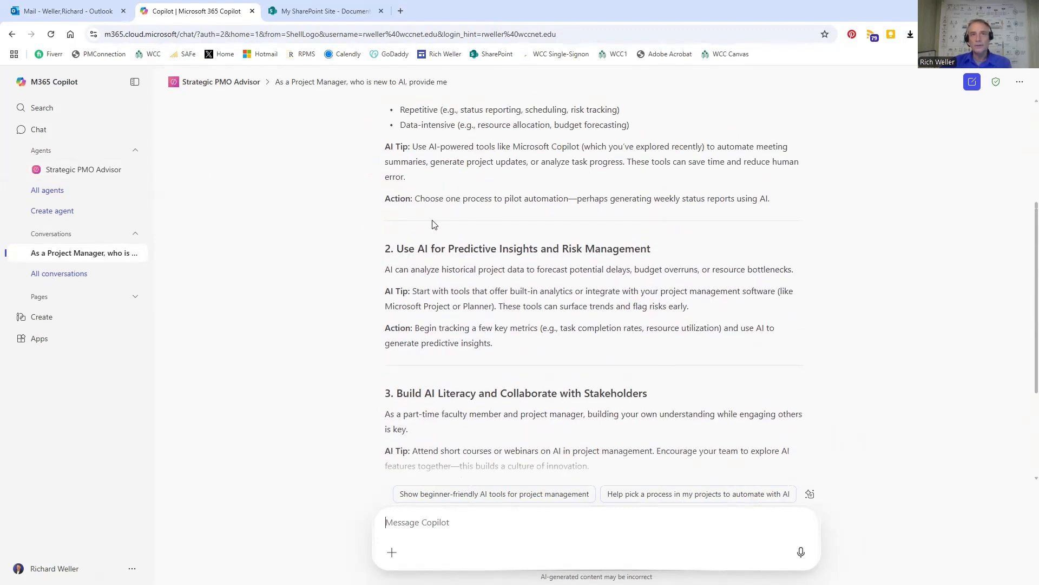
scroll(367, 277, down, 2)
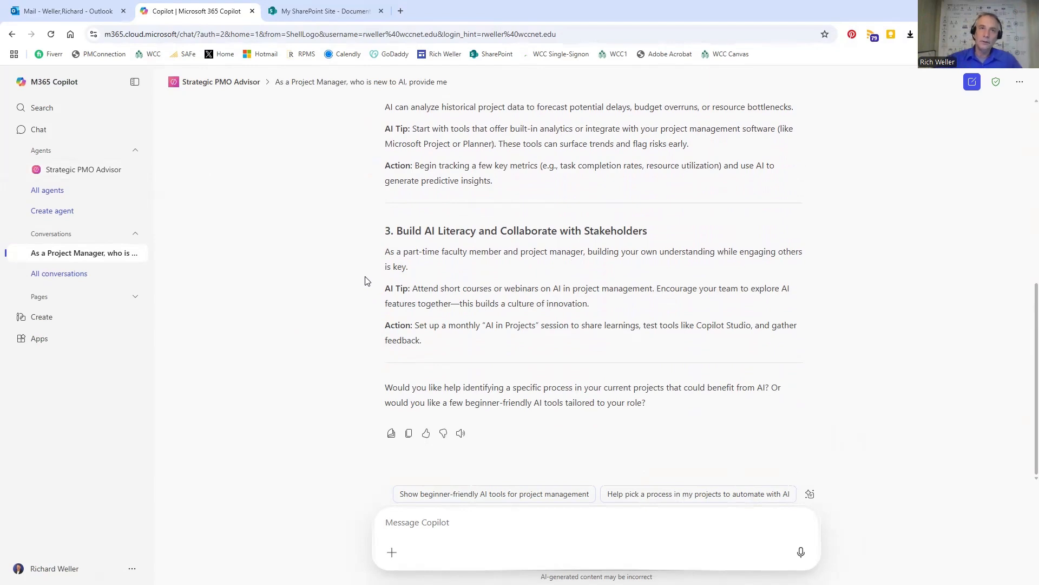
scroll(365, 280, up, 6)
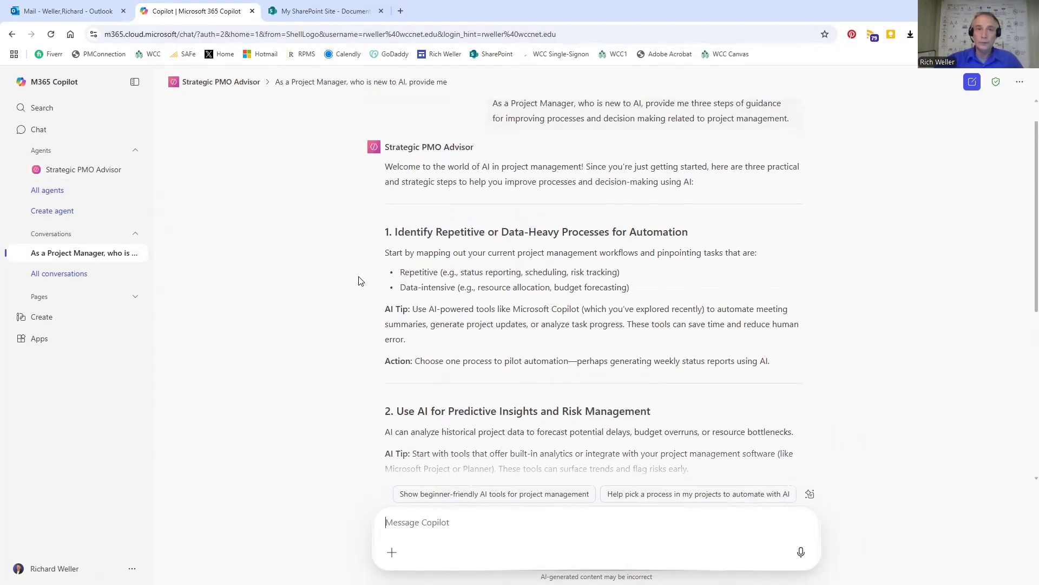
scroll(358, 280, down, 1)
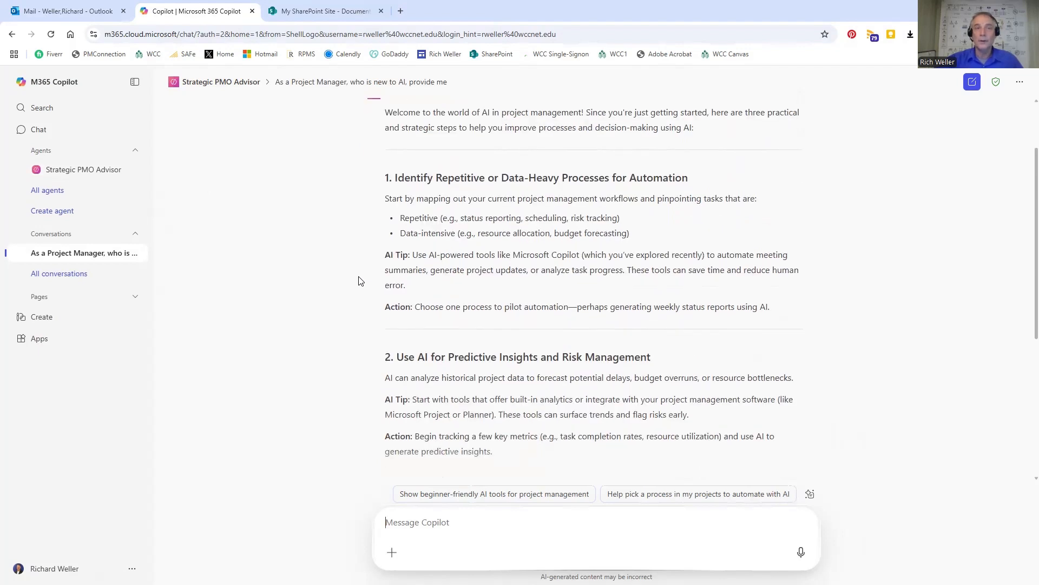
scroll(358, 280, down, 4)
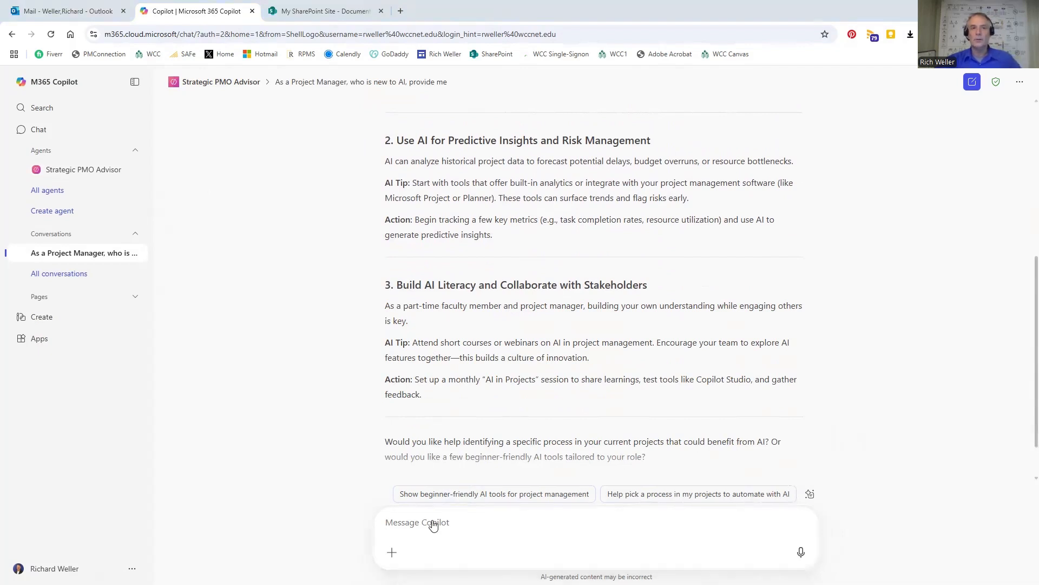
Ask the agent, as a PMO Leader responsible for transforming to an AI Driven PMO, for a 6 step AI Transformation Plan.
key(ctrl+v)
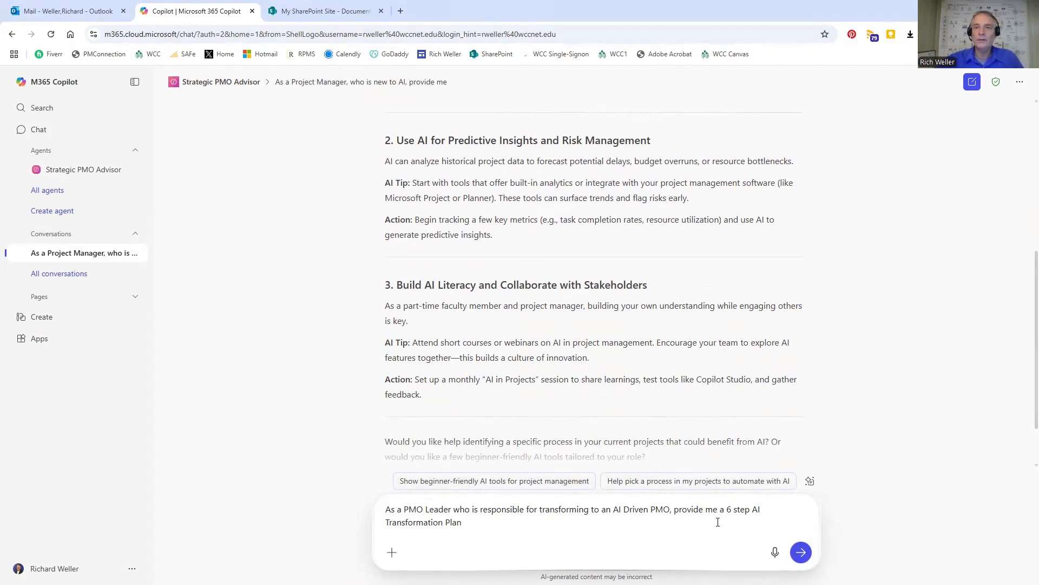
click(800, 553)
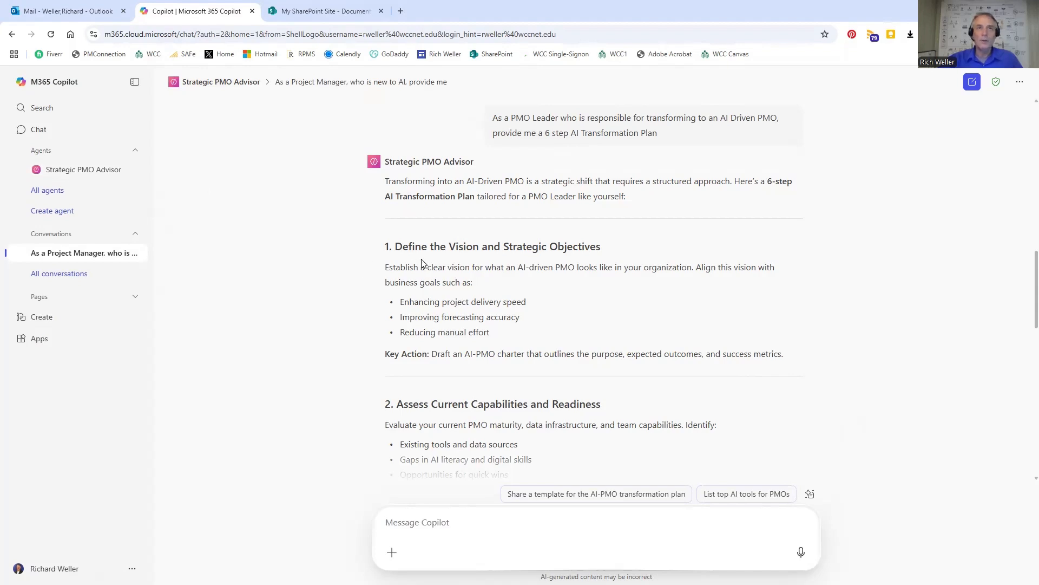
Read through the AI transformation plan to its end, examining each step's focus points and key action.
scroll(342, 277, down, 4)
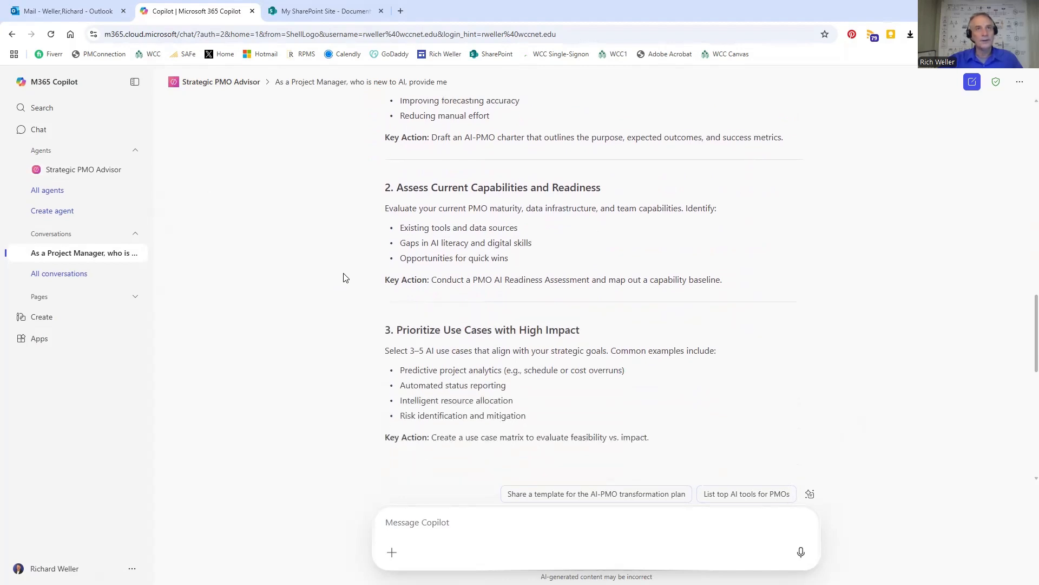
scroll(345, 277, down, 2)
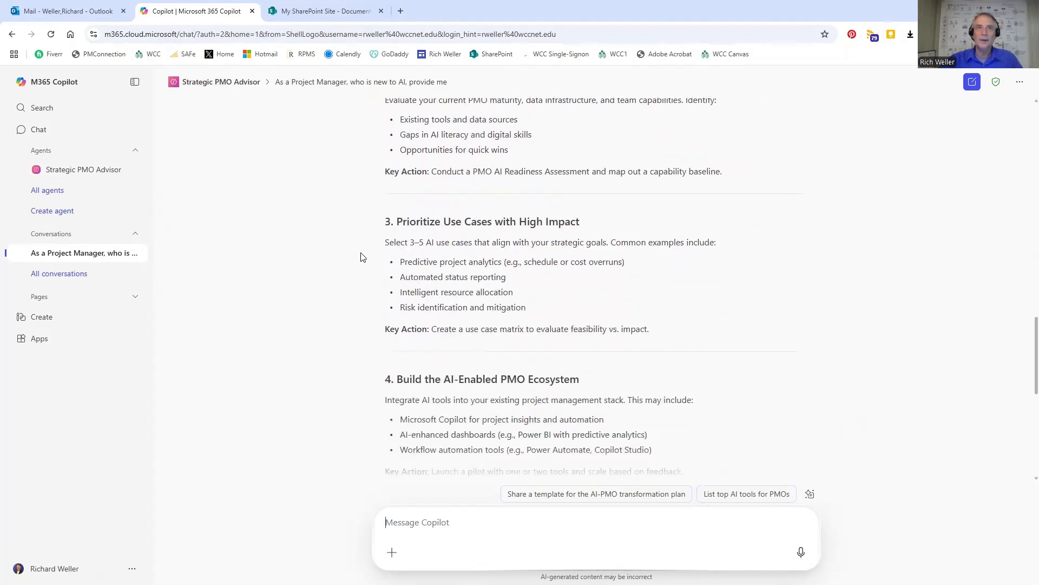
scroll(331, 300, down, 2)
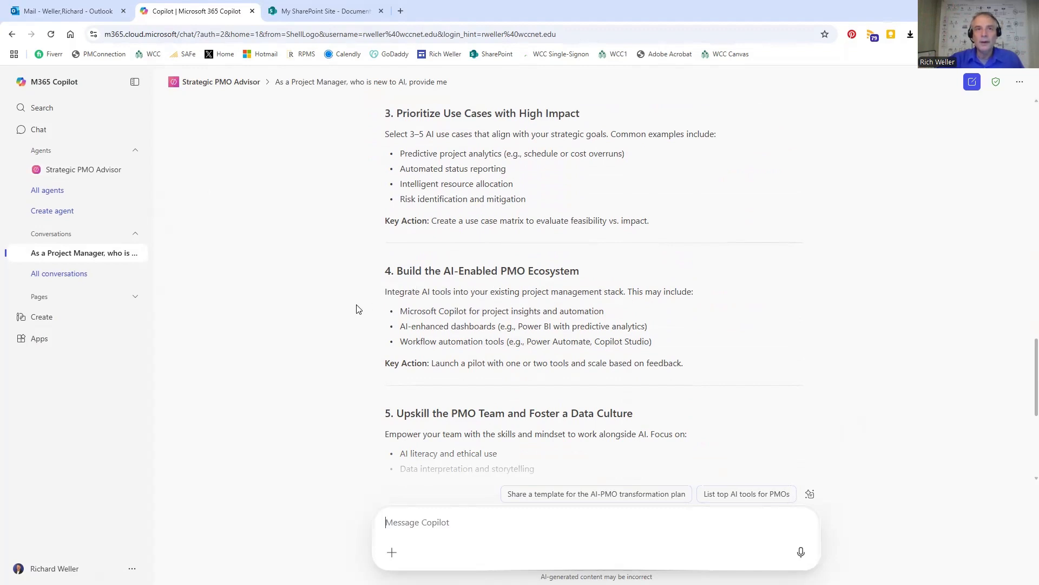
scroll(357, 308, down, 2)
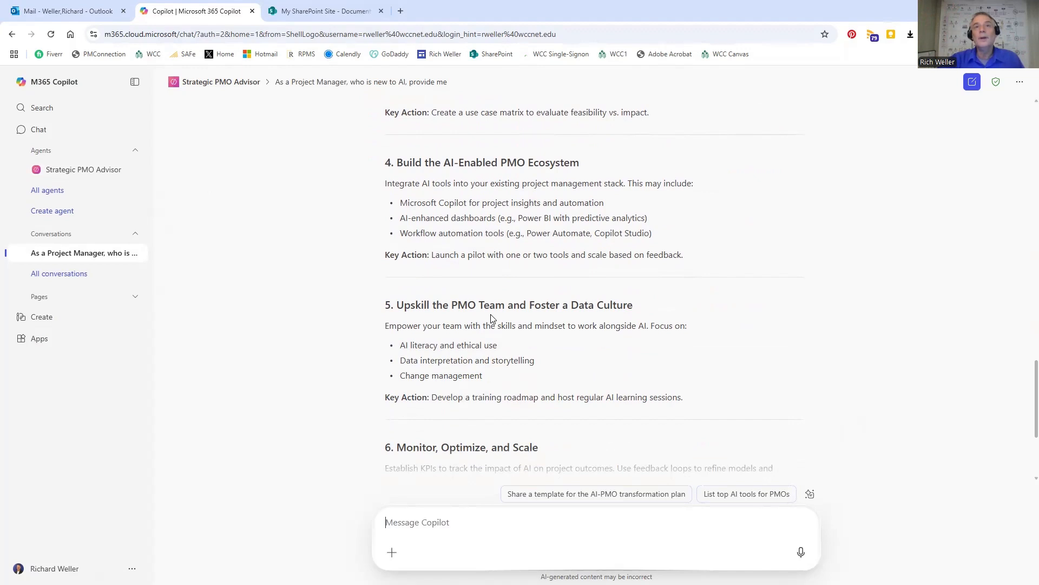
scroll(379, 324, down, 3)
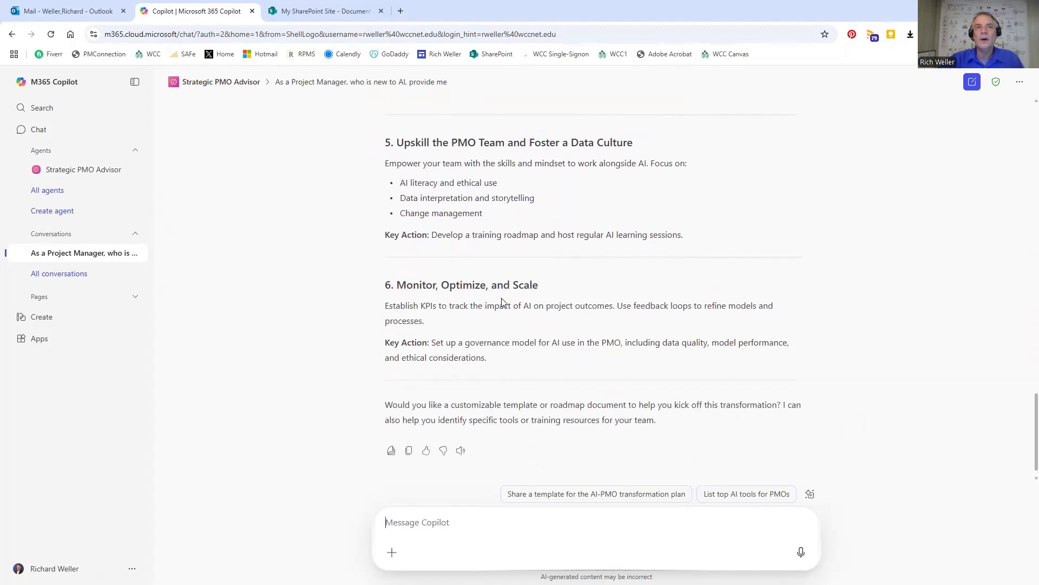